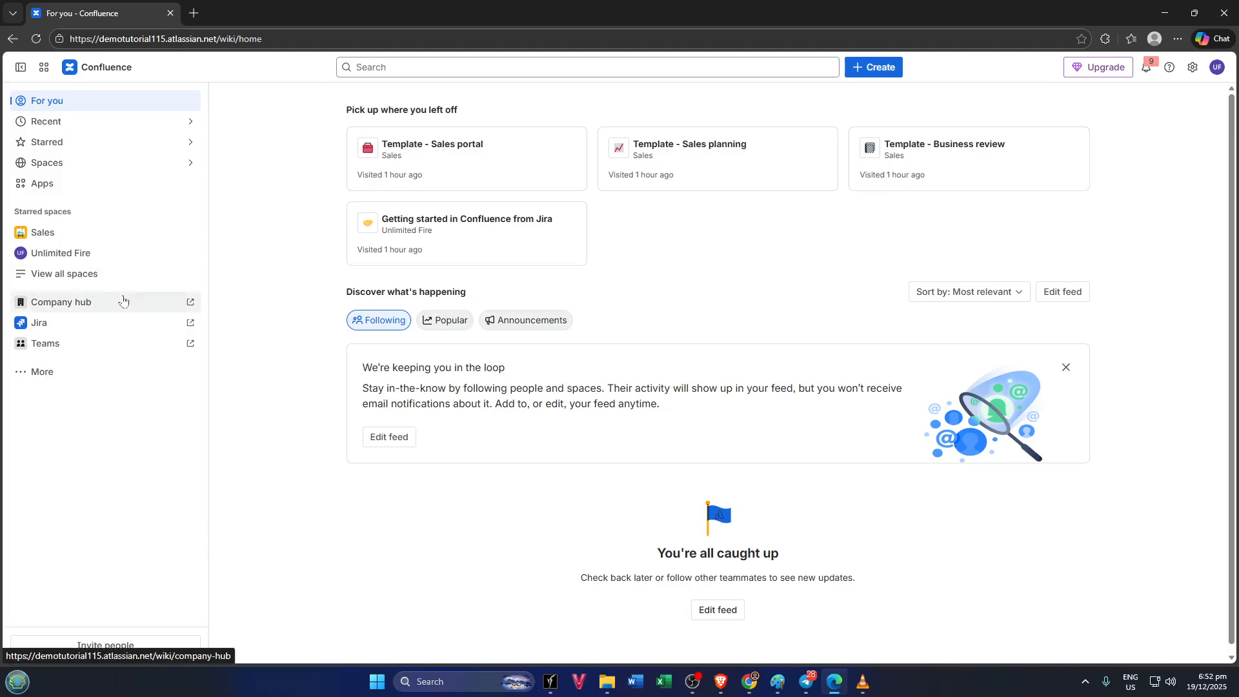
Open the Unlimited Fire space's Overview page for editing.
click(113, 258)
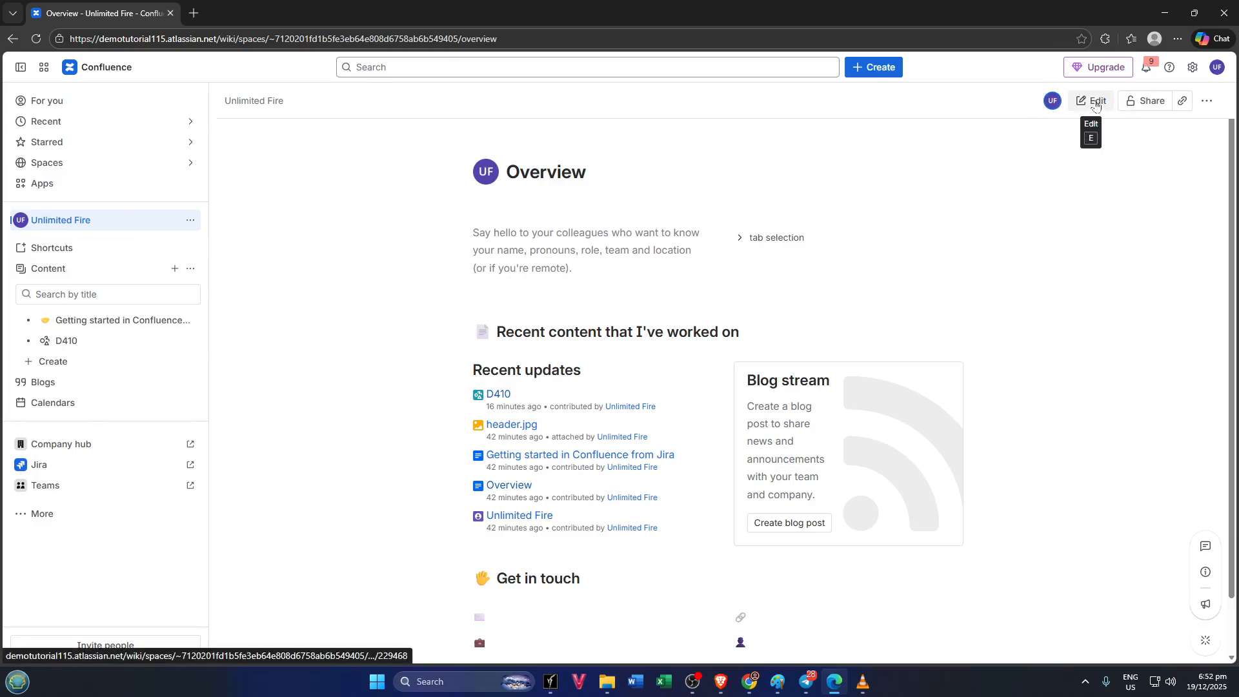
click(1094, 102)
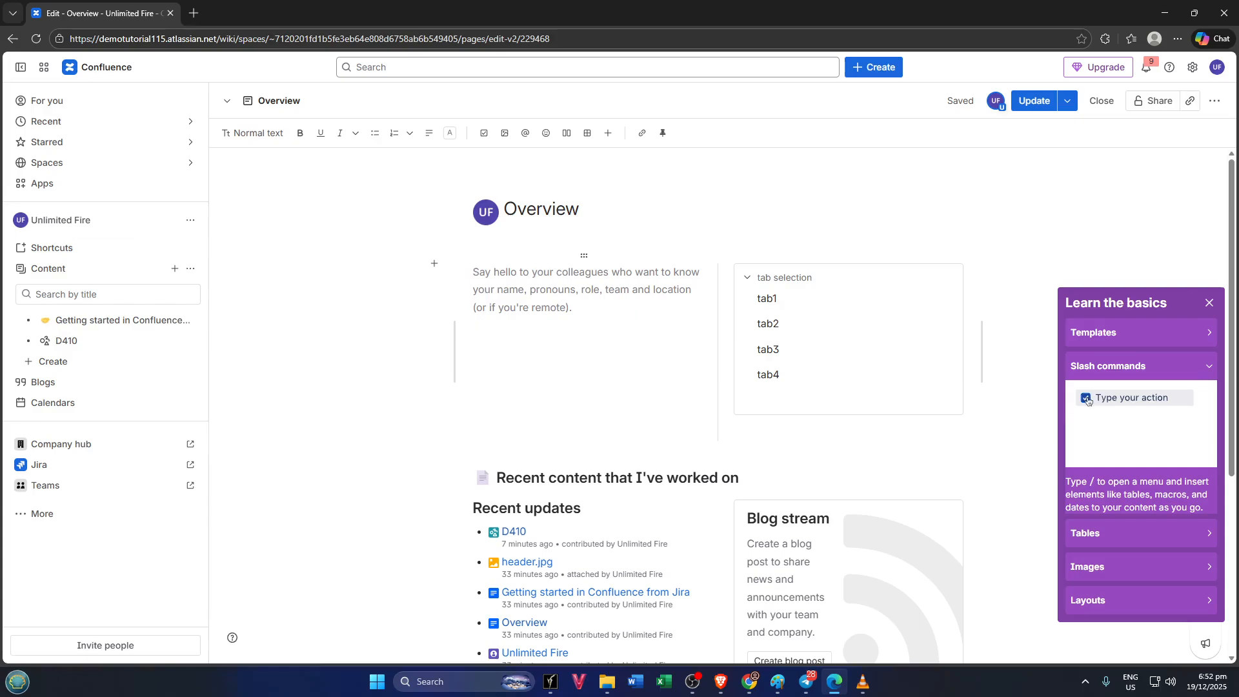
Insert a three-column table below the greeting text in the Overview page's first layout column.
click(542, 335)
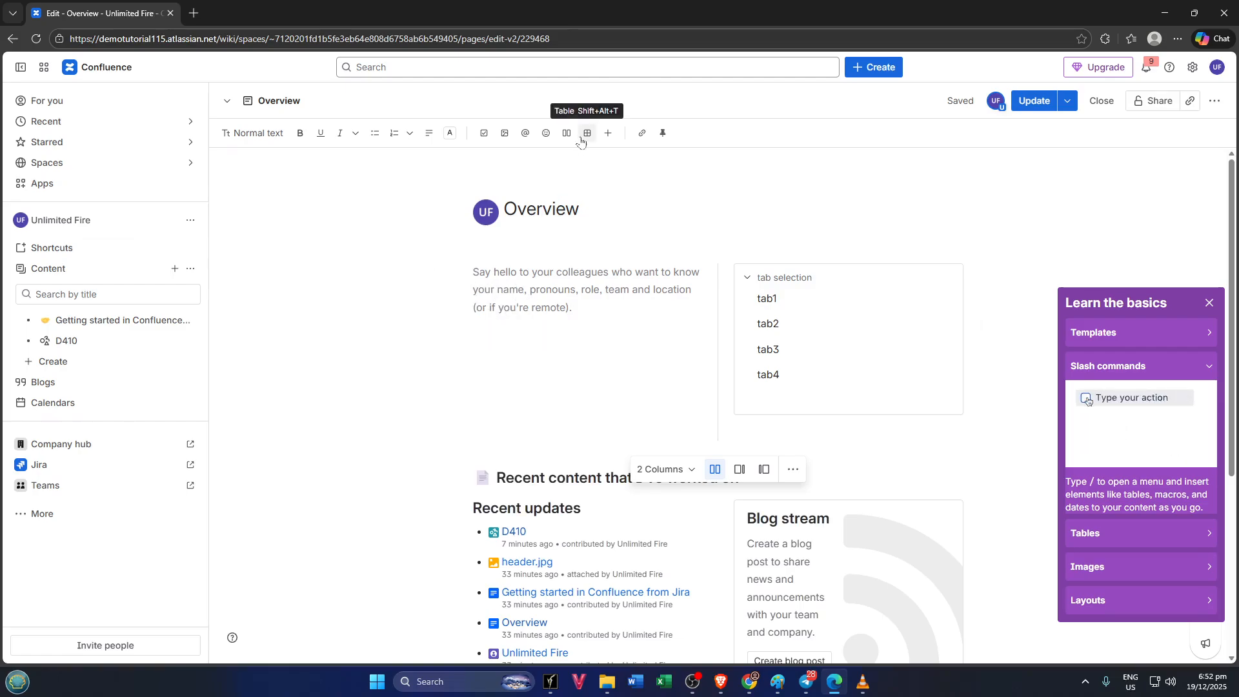
key(ctrl)
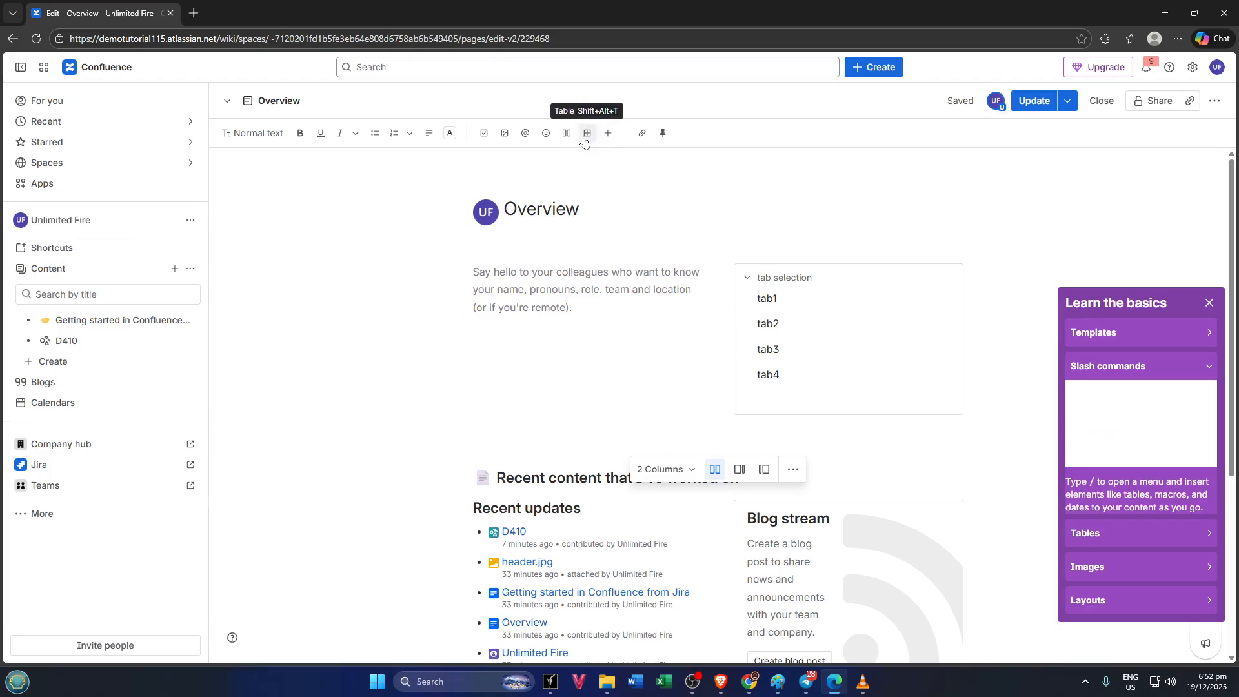
key(ctrl)
key(ctrl)
click(592, 138)
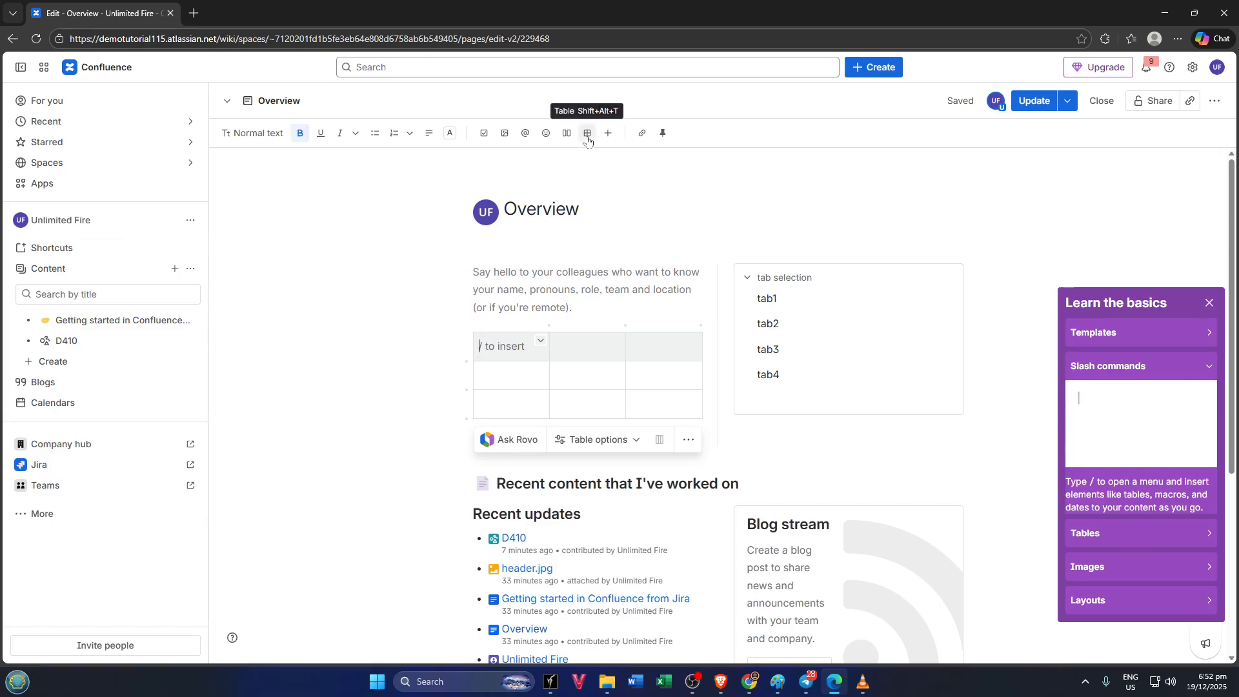
right_click(587, 139)
click(531, 171)
click(530, 173)
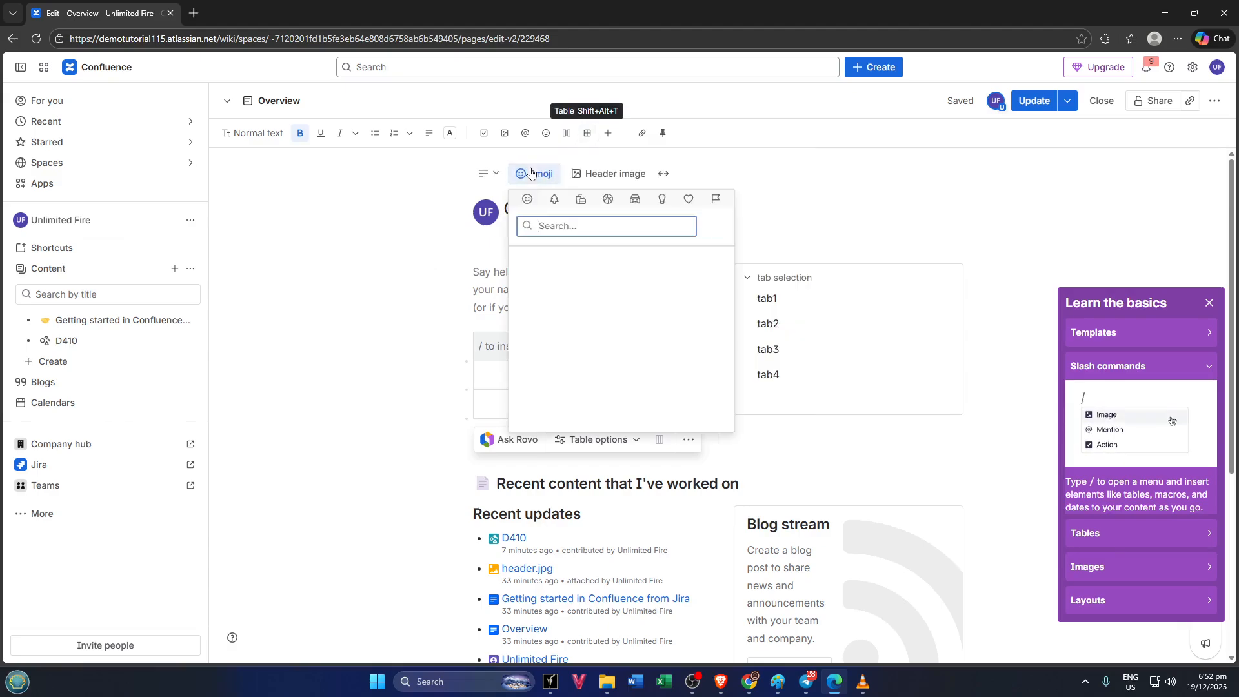
click(401, 310)
click(503, 346)
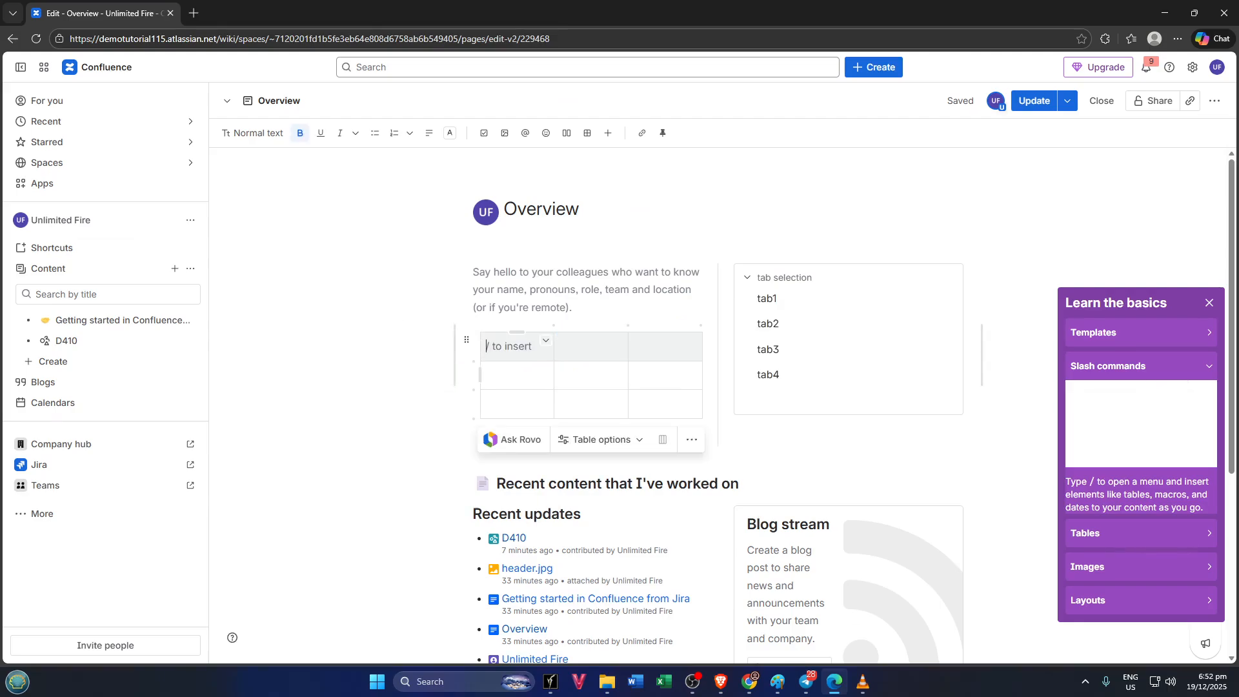
View the cell options available for the table's bottom-right cell and close them unchanged.
click(521, 375)
scroll(645, 387, down, 2)
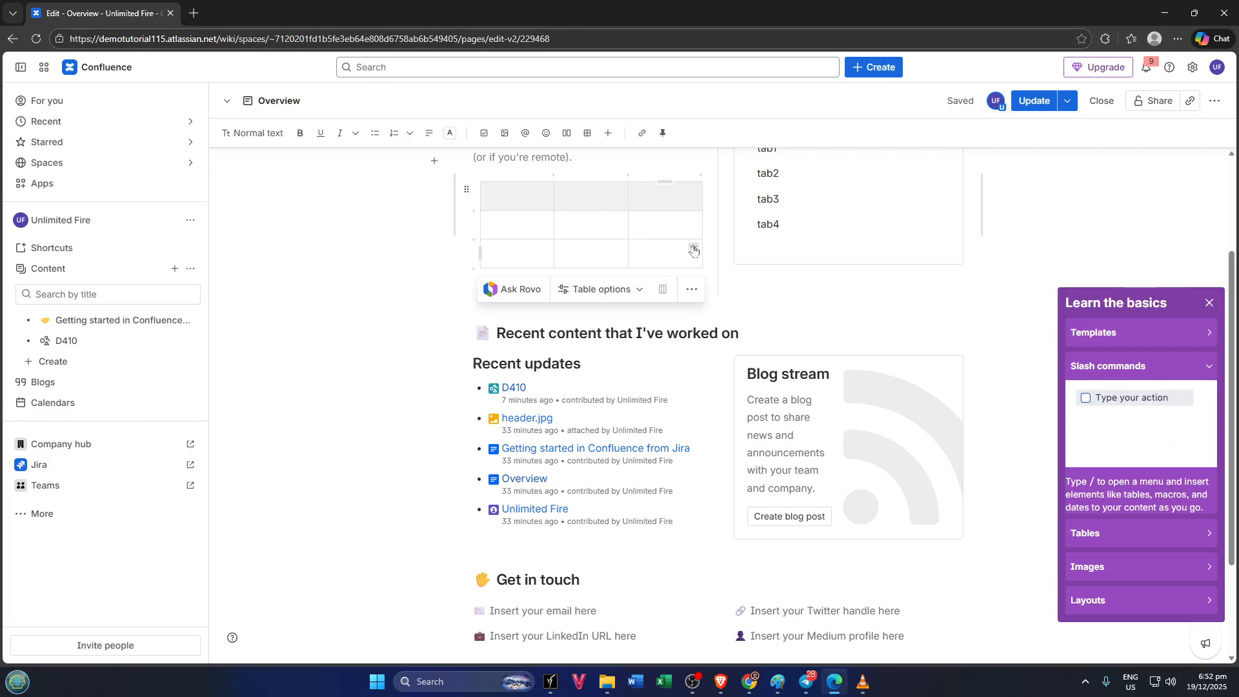
click(693, 249)
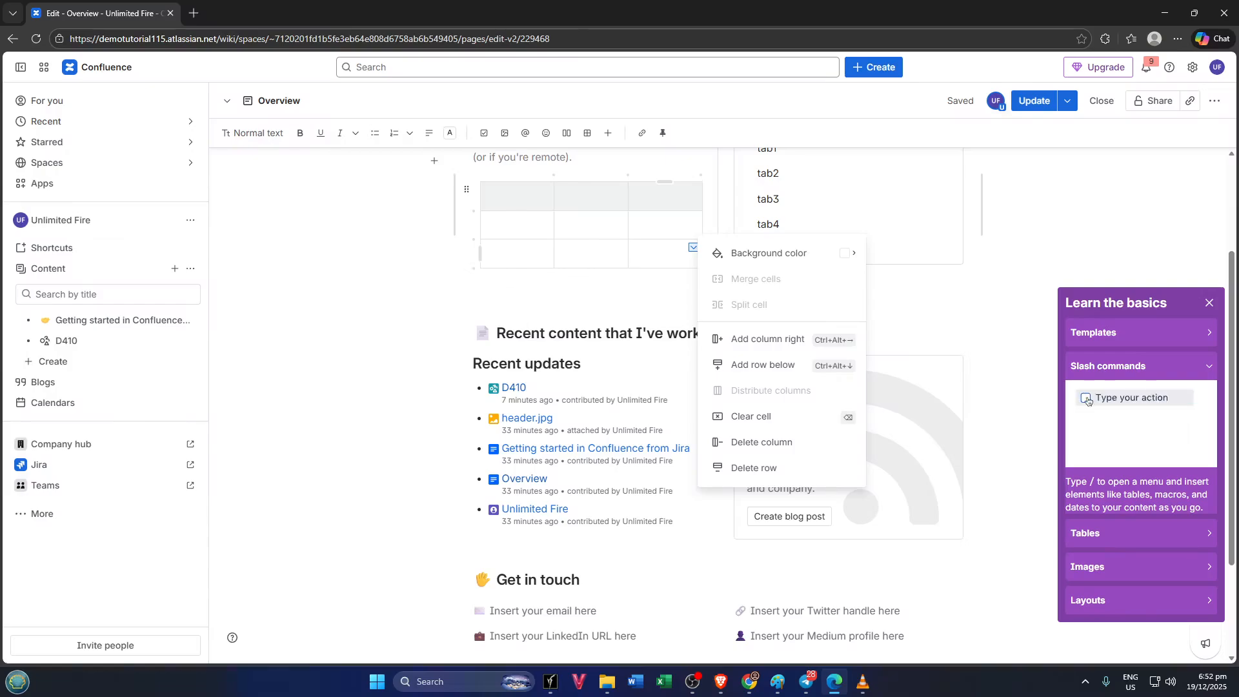
key(Escape)
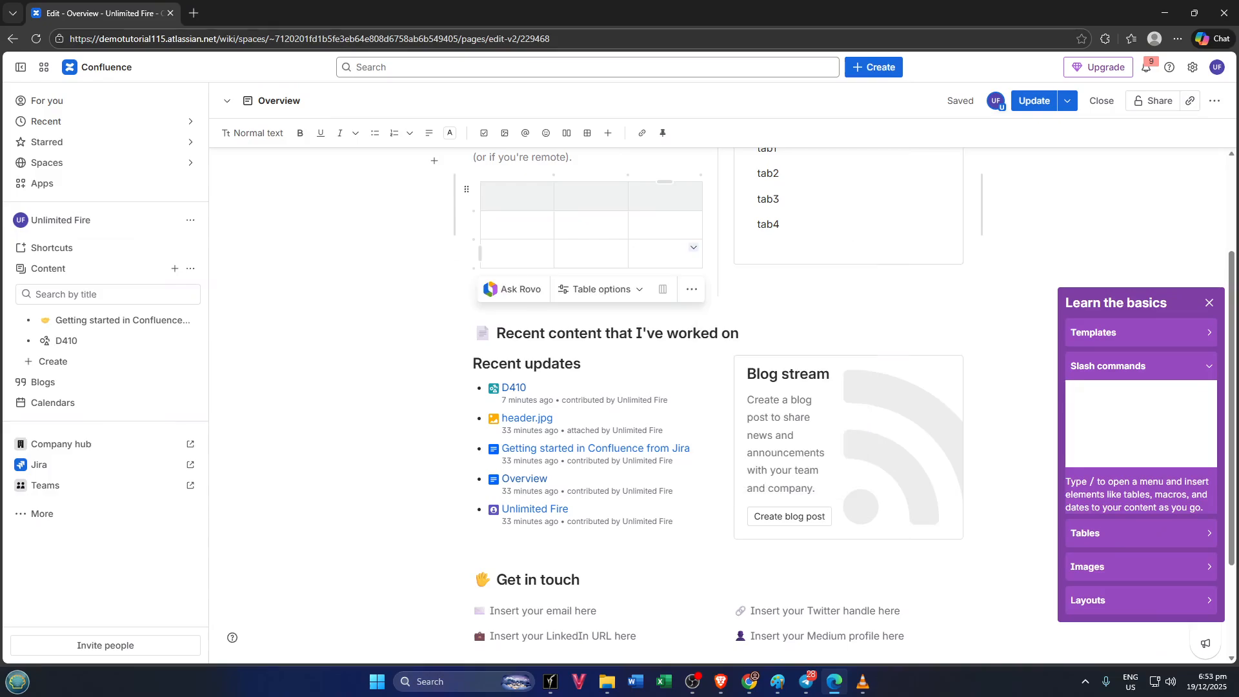
Delete the whole table below the greeting text.
click(463, 190)
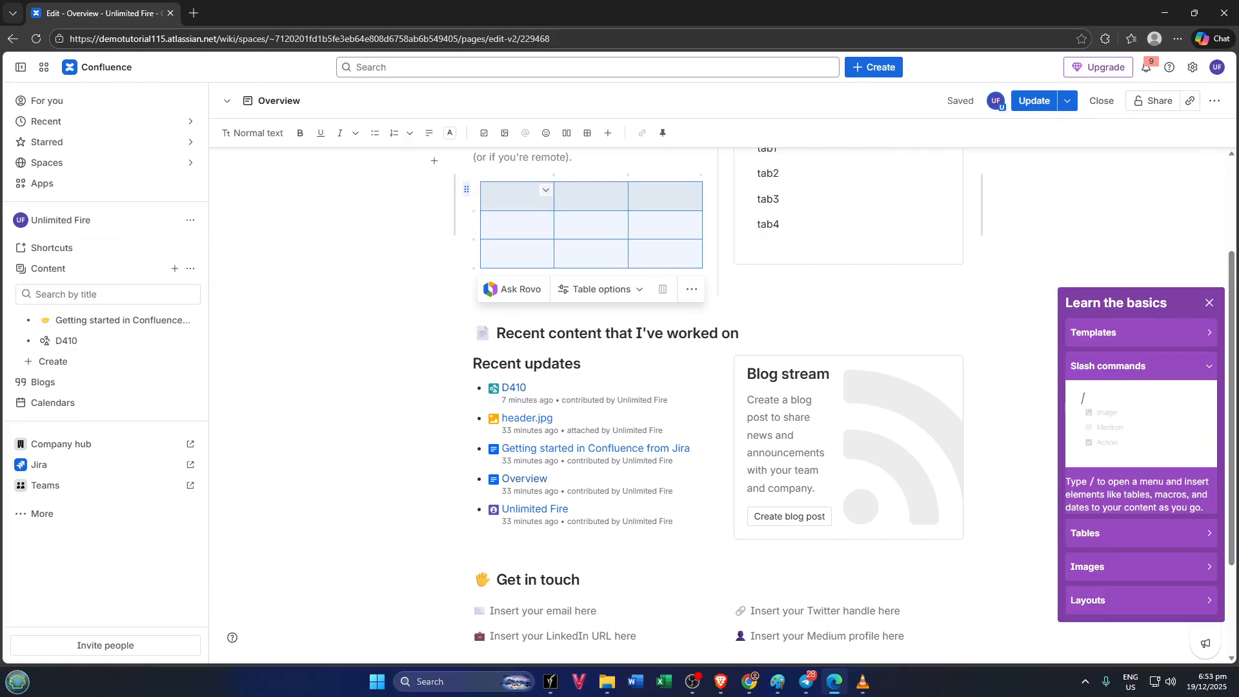
click(691, 289)
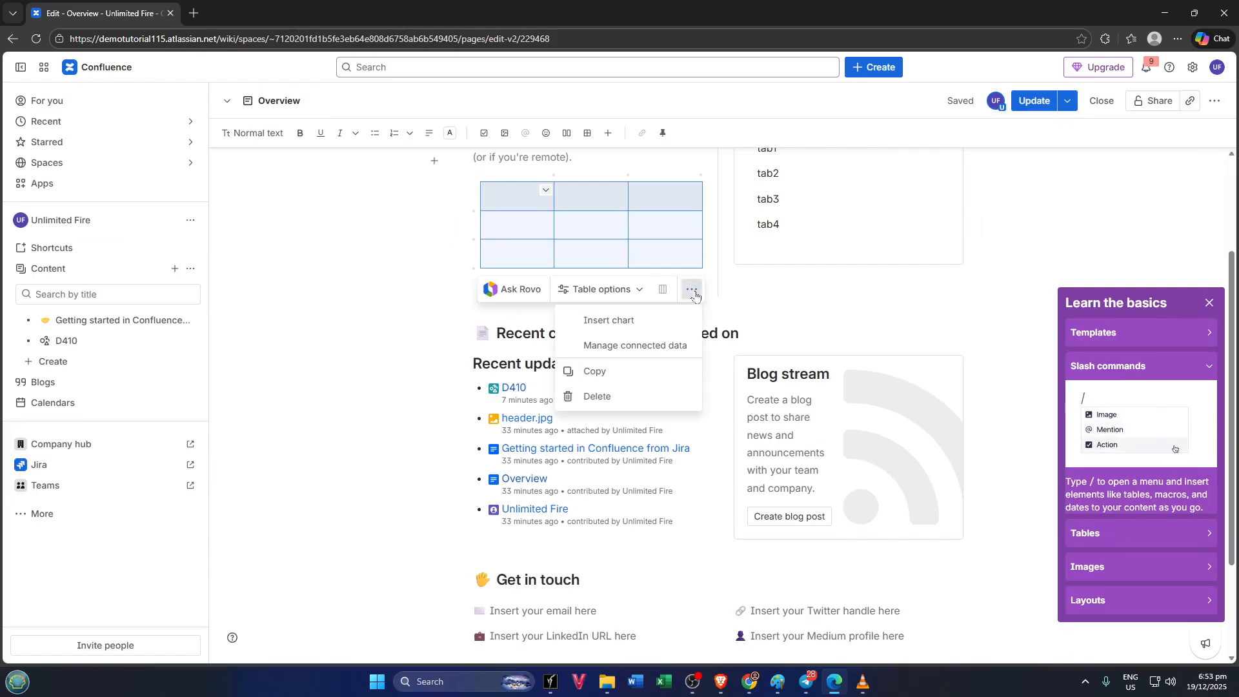
click(631, 396)
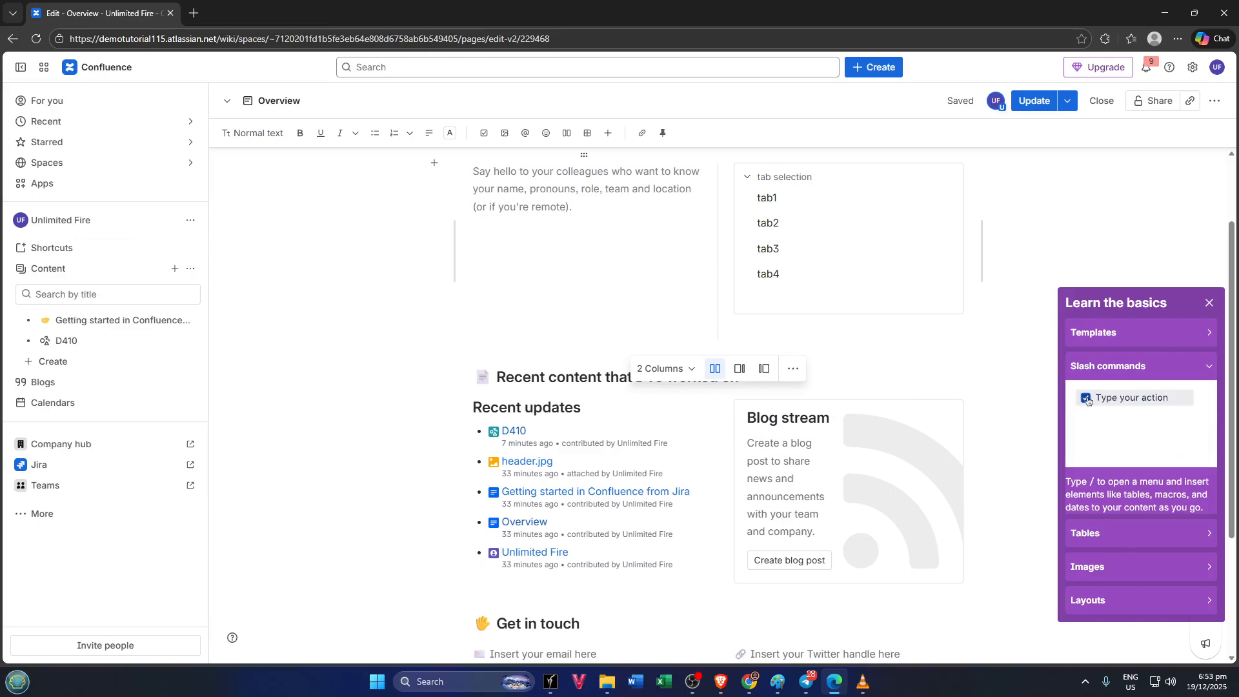
Insert a three-column table below the greeting text and add a row beneath its last row.
key(shift+alt+t)
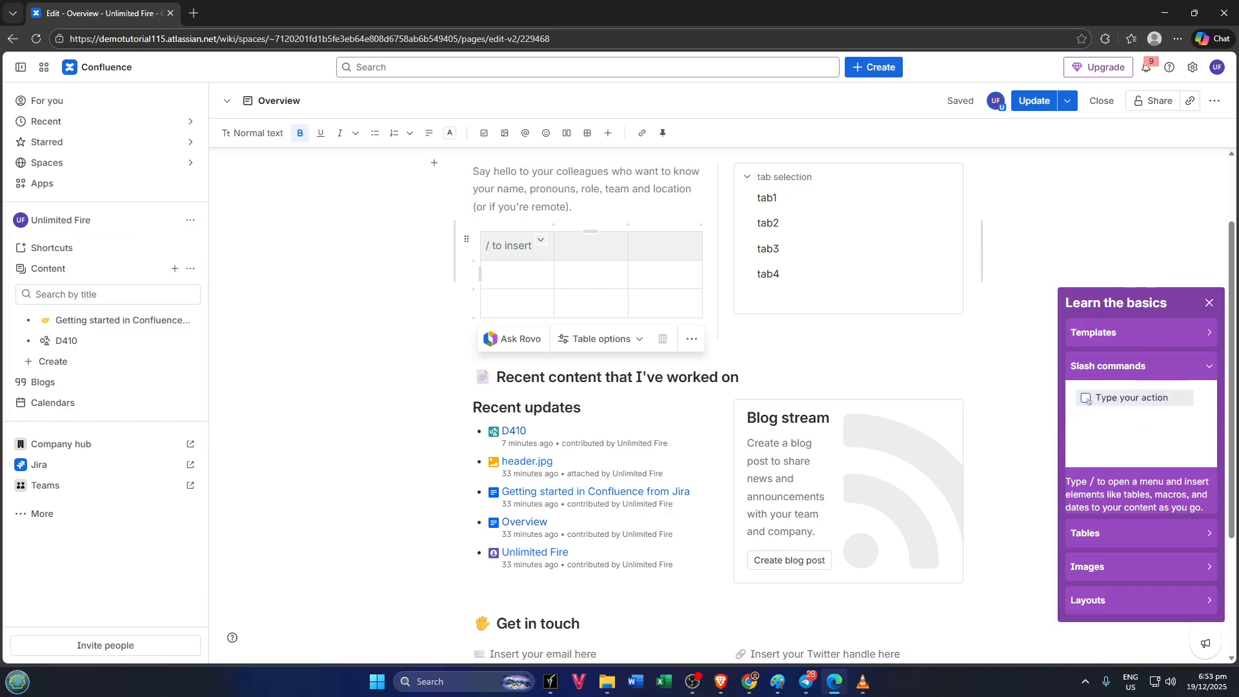
click(590, 303)
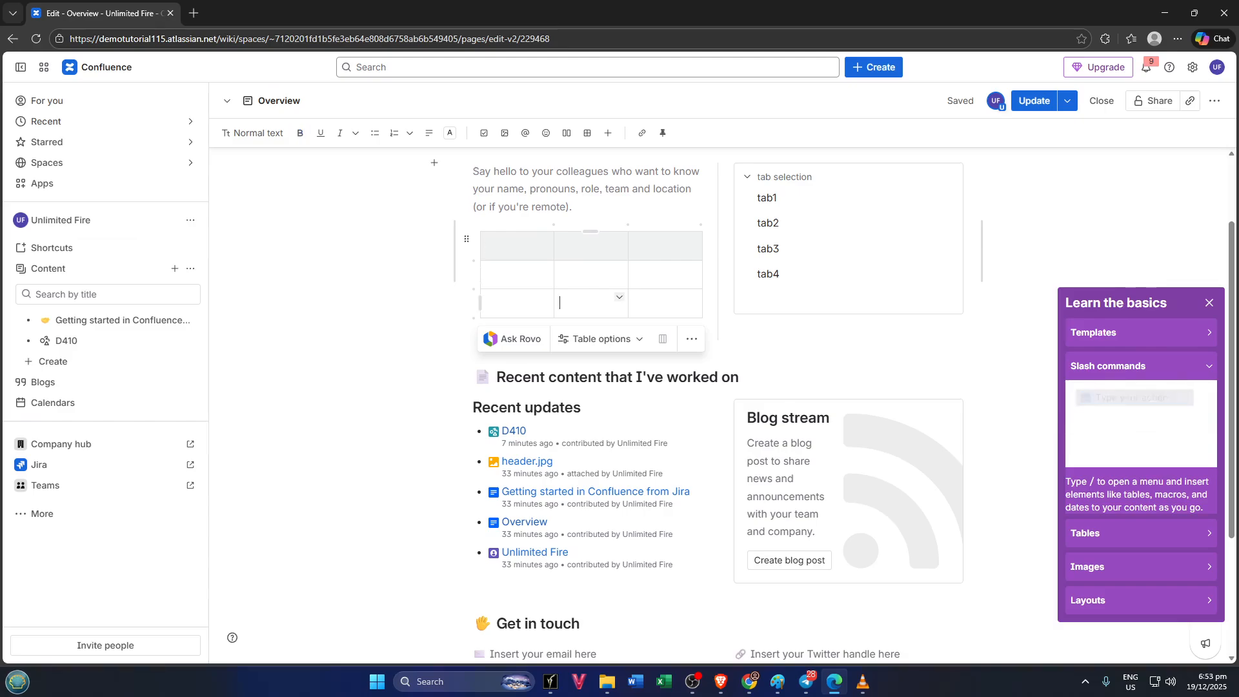
click(619, 300)
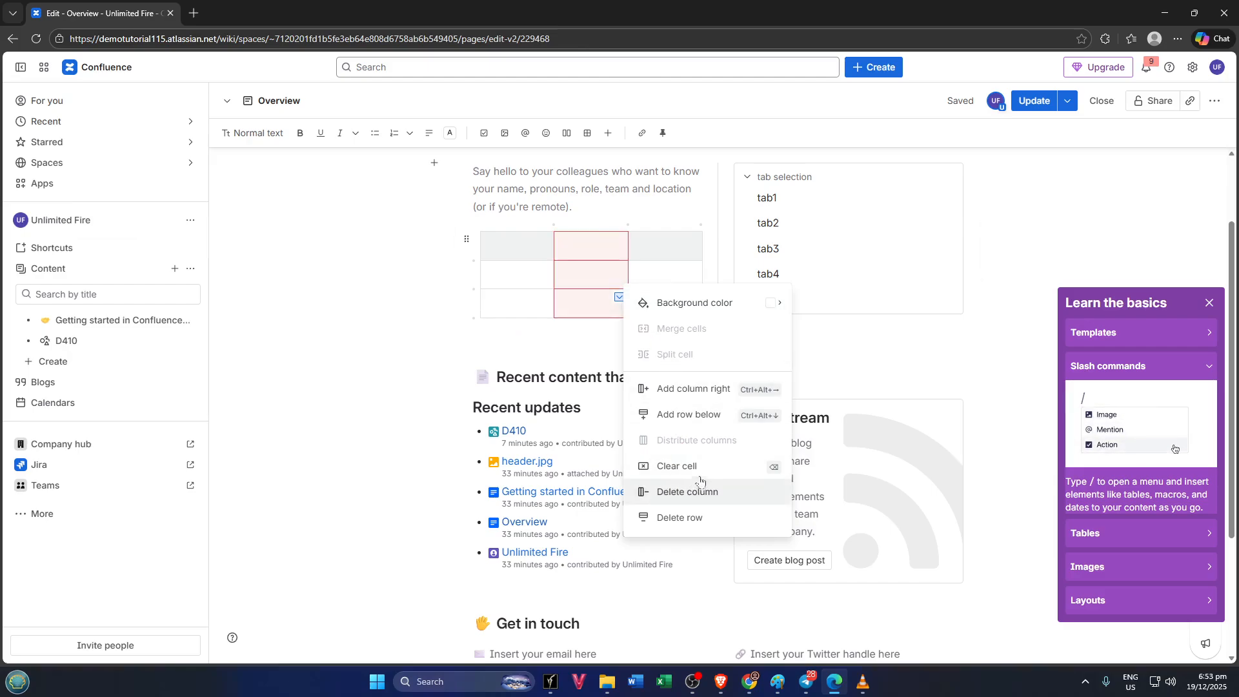
click(695, 416)
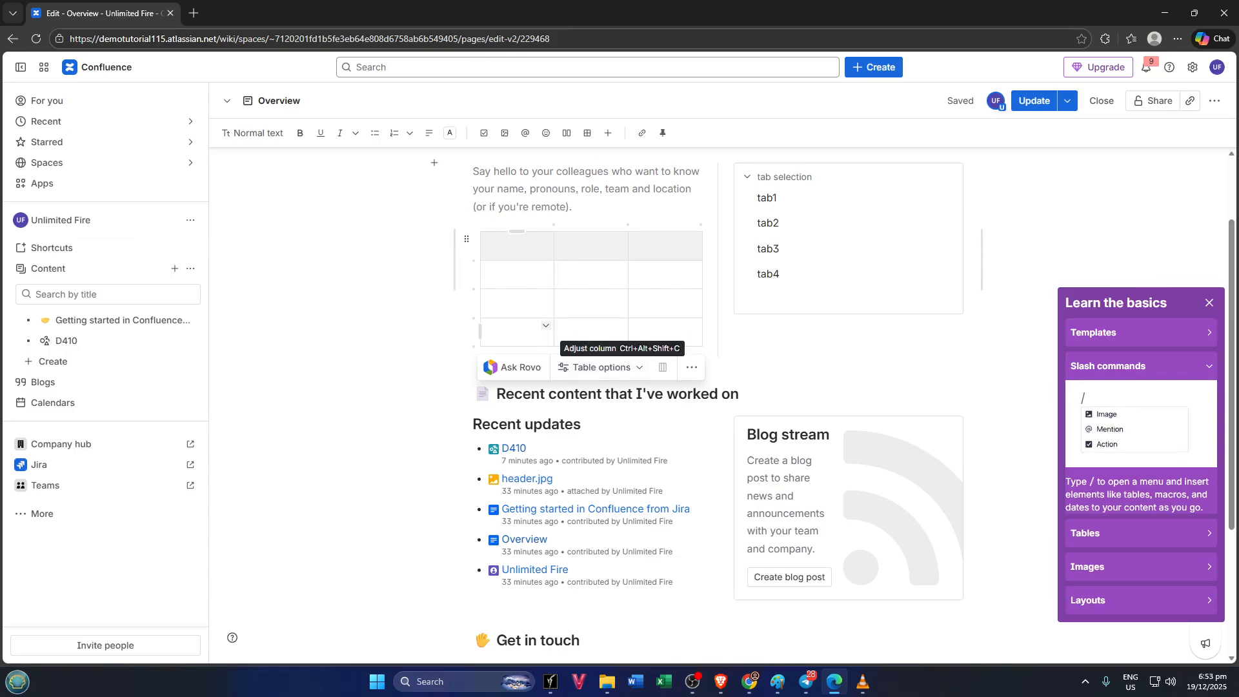
Check the table options and insert another row between the table's third and fourth rows.
click(640, 373)
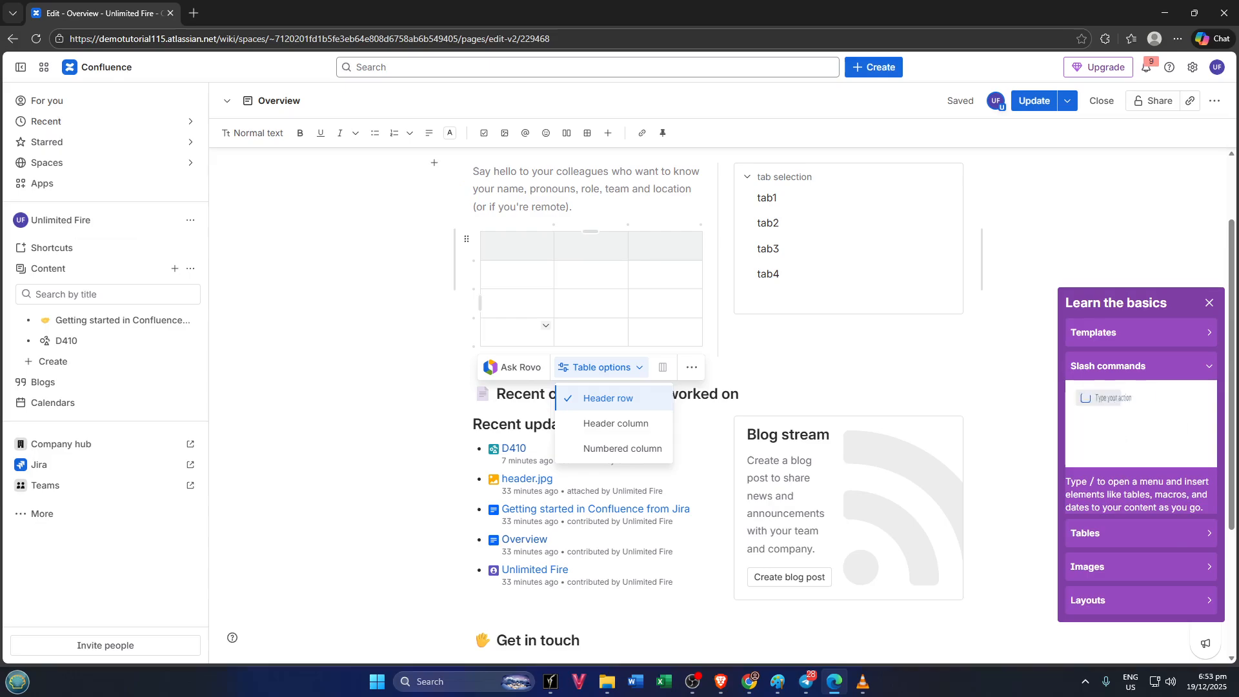
click(590, 331)
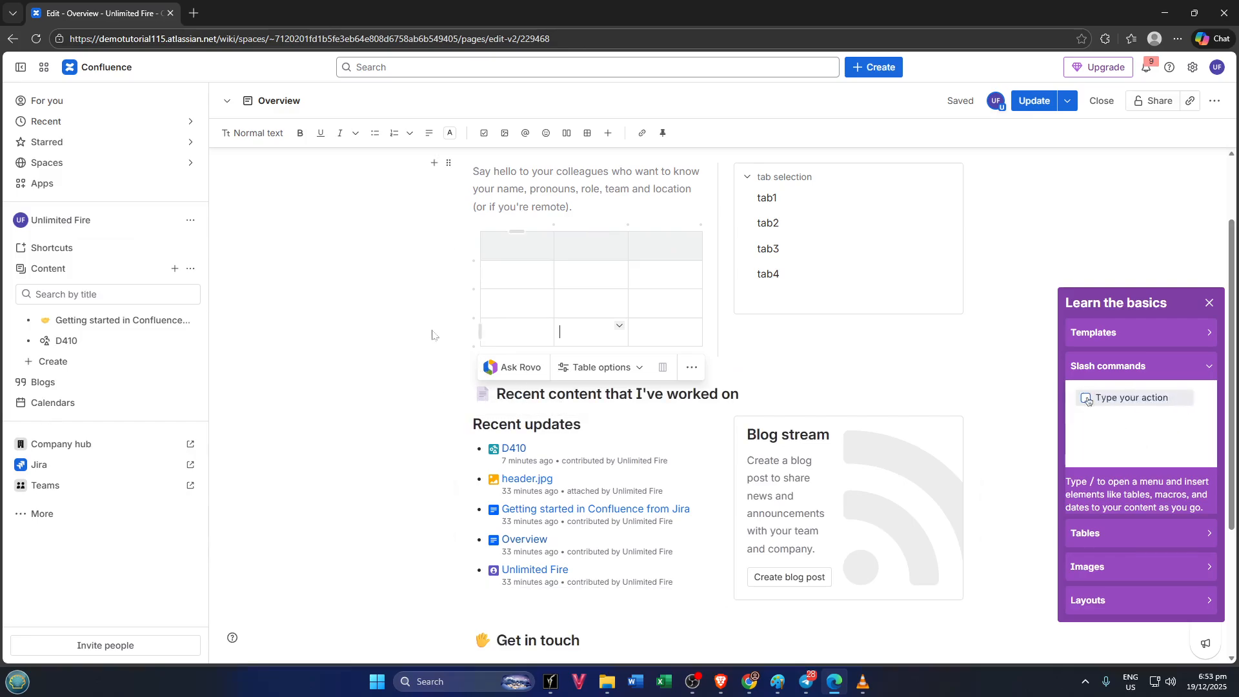
click(474, 318)
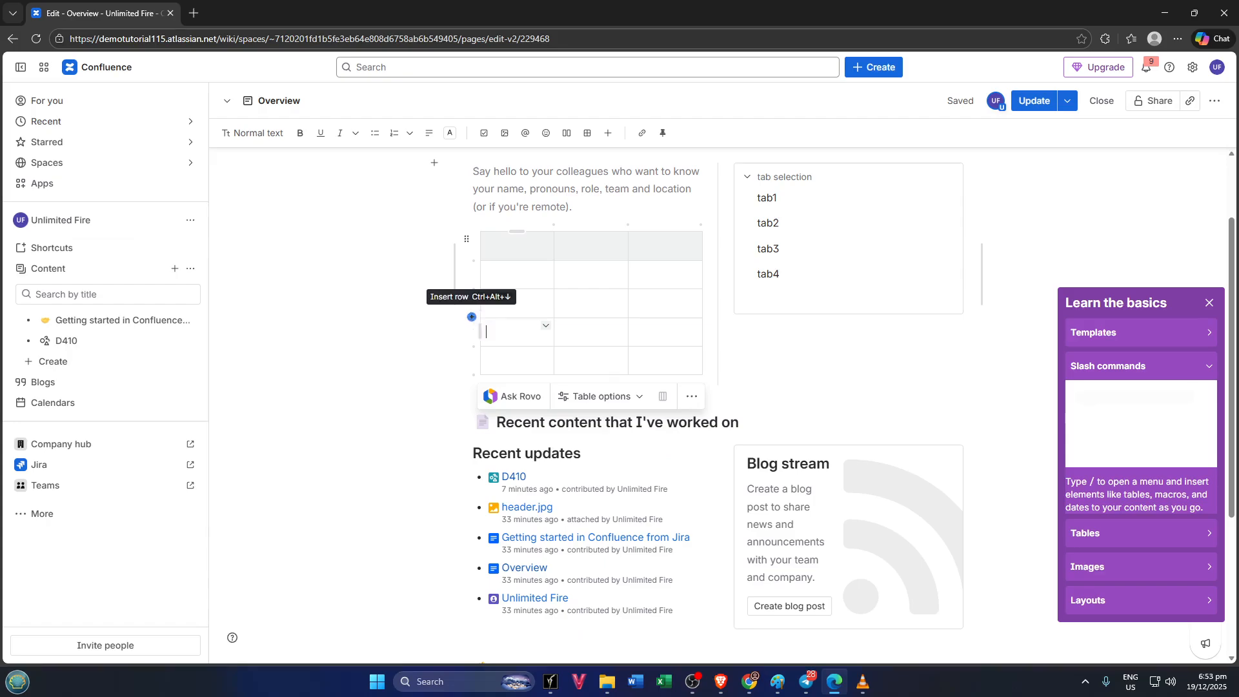
Insert a table below the tab selection block in the second layout column using a slash command.
click(450, 248)
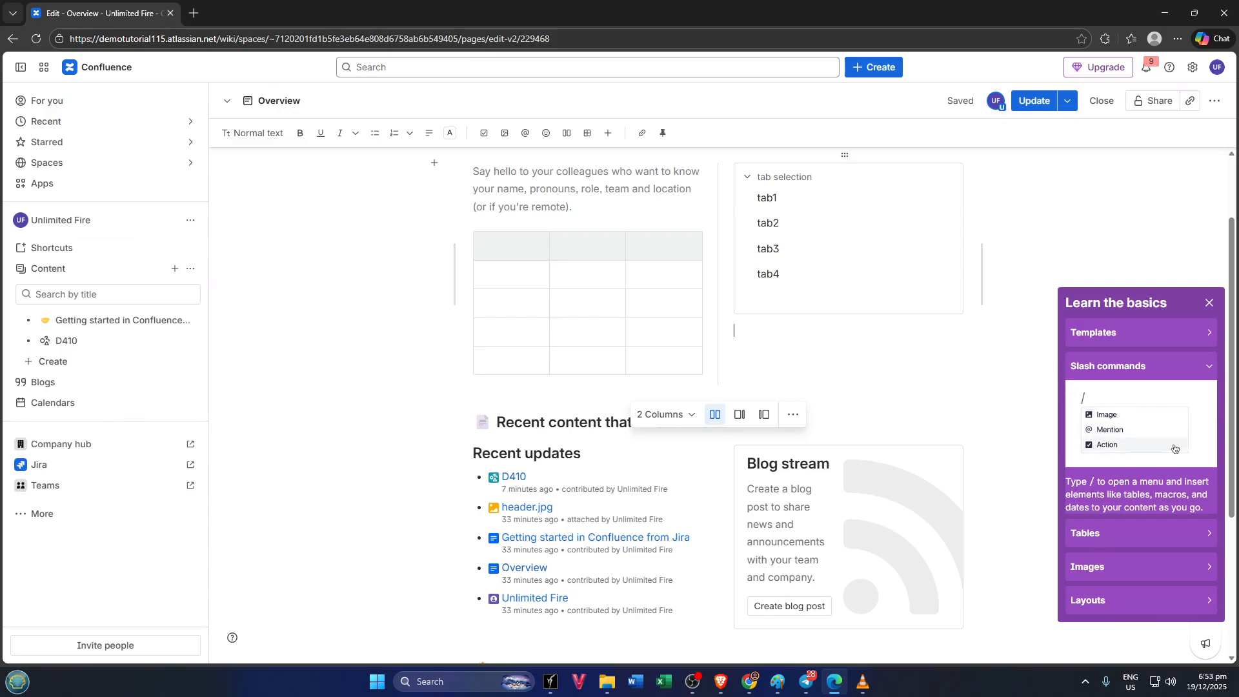
text(/)
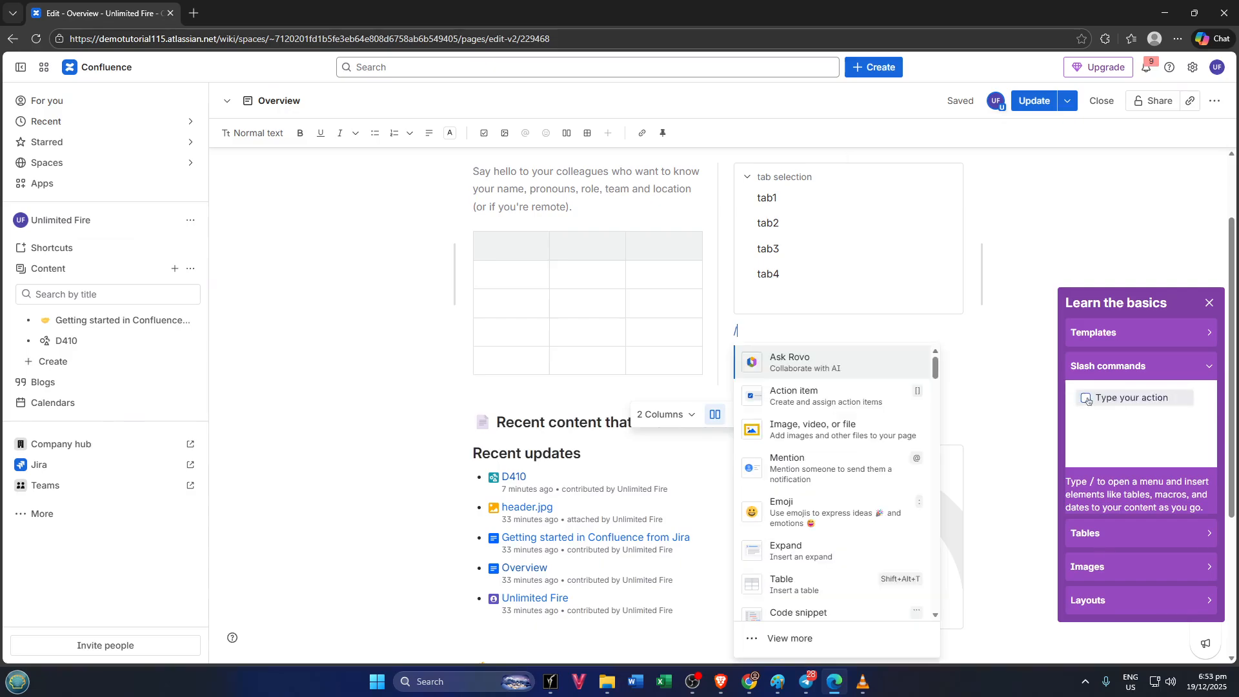
text(i)
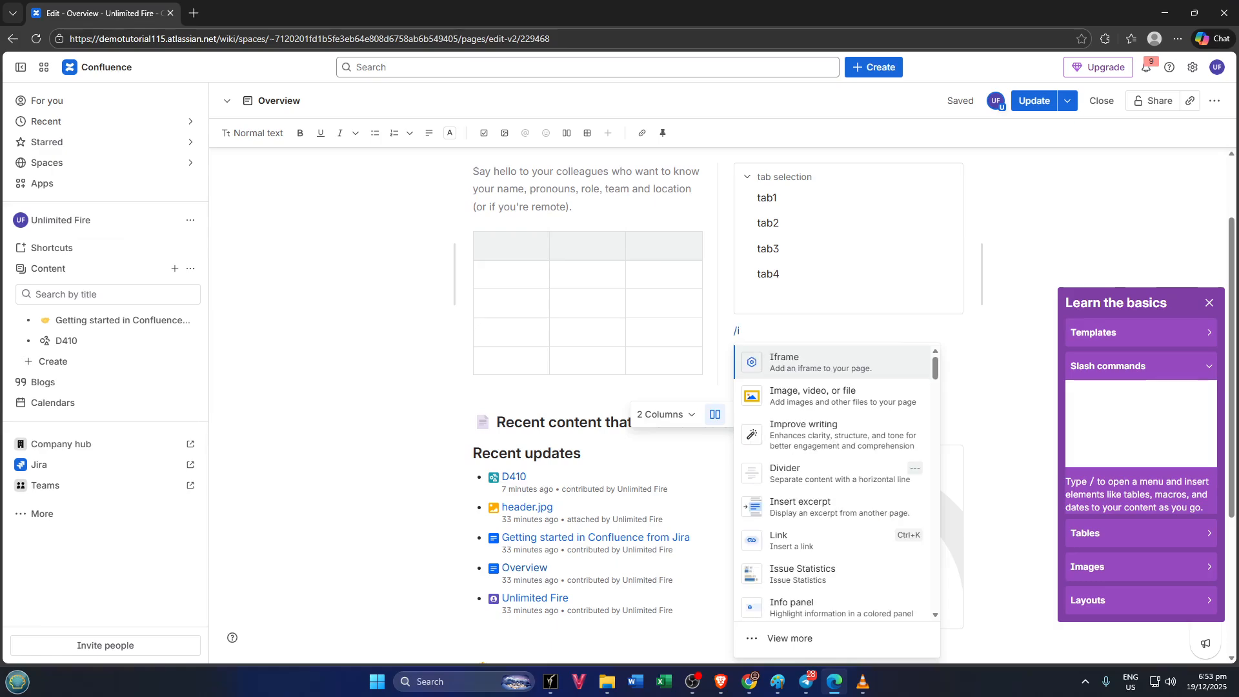
key(BackSpace)
text(ta)
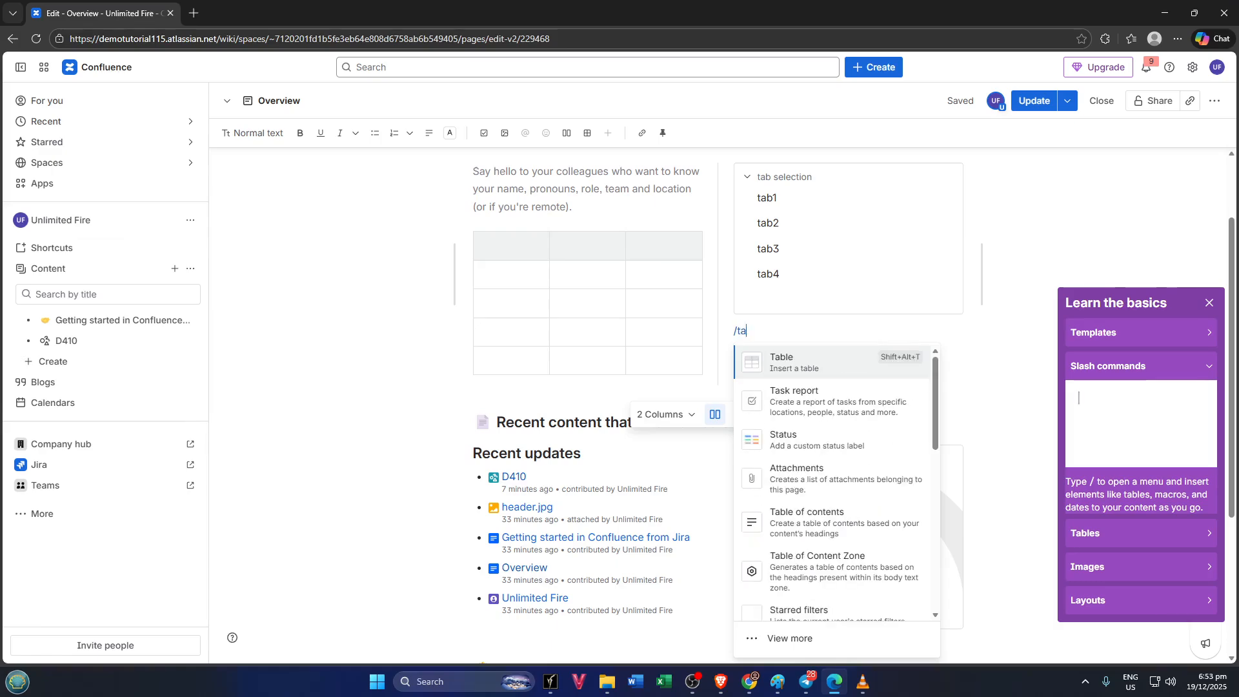
text(bke)
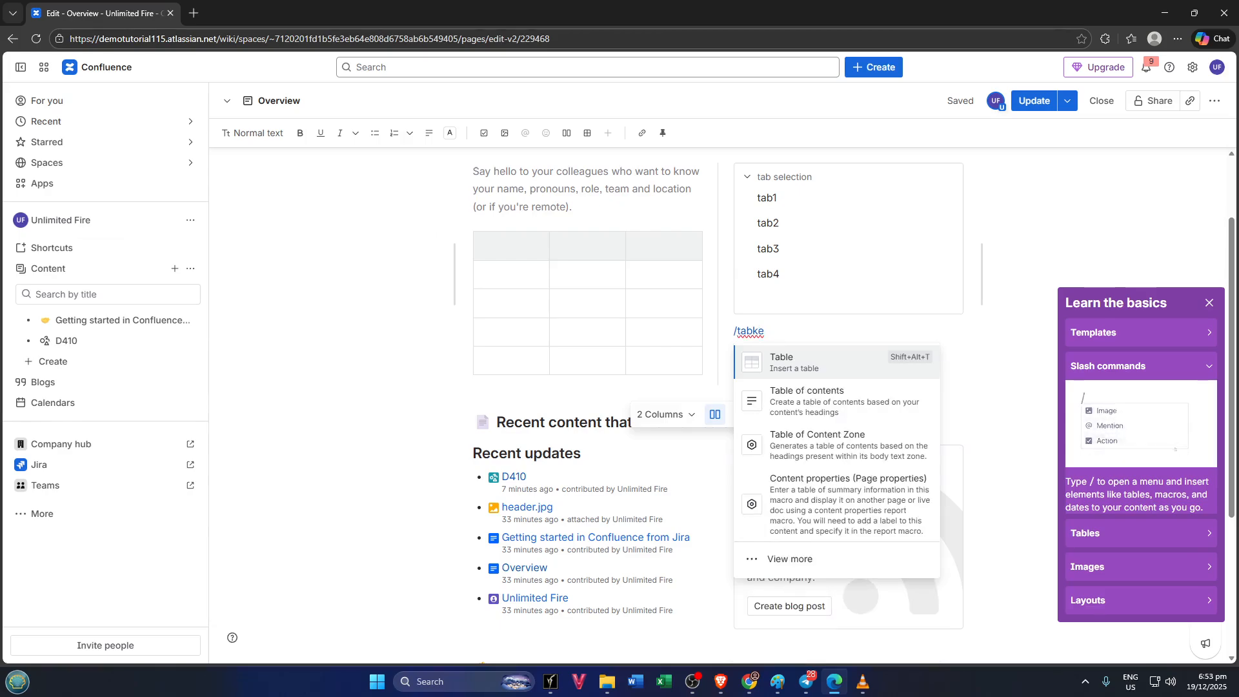
key(BackSpace)
key(BackSpace)
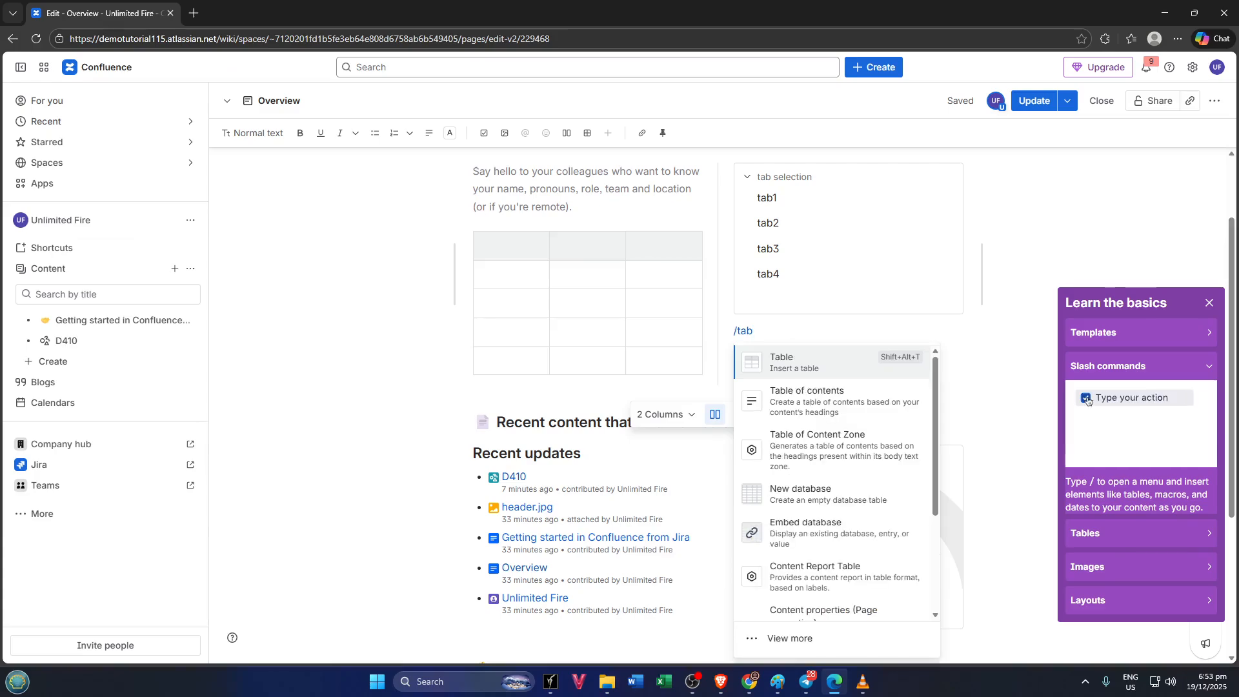
click(782, 362)
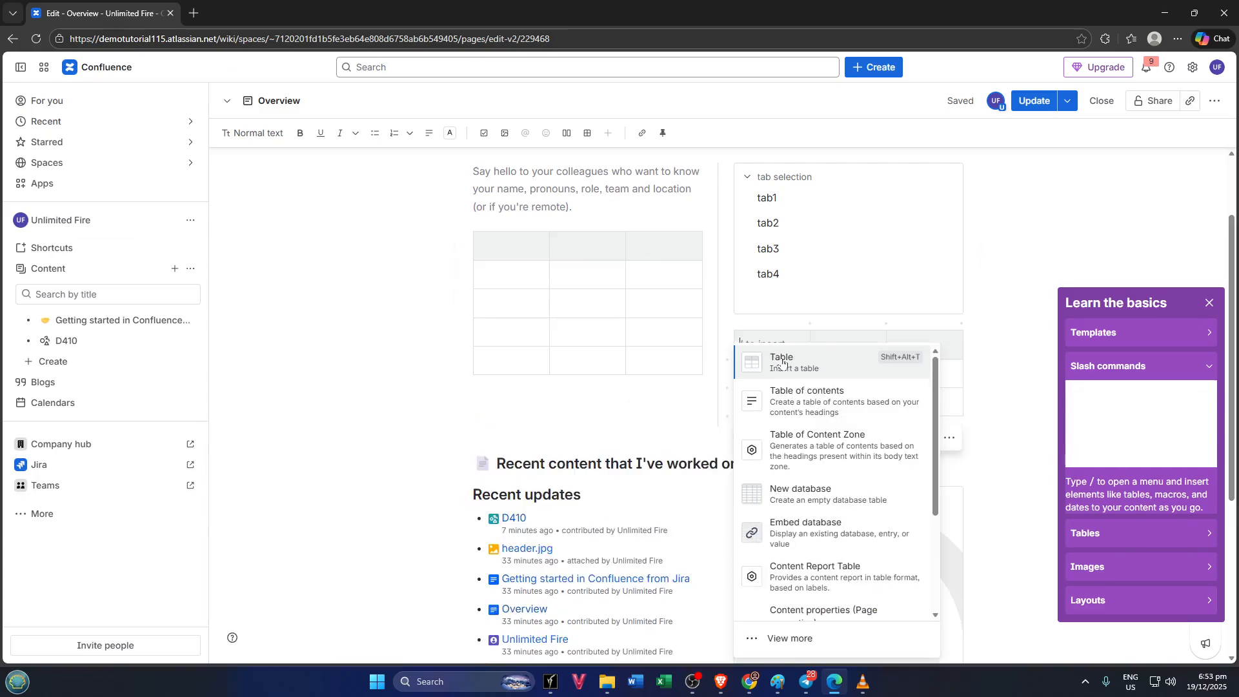